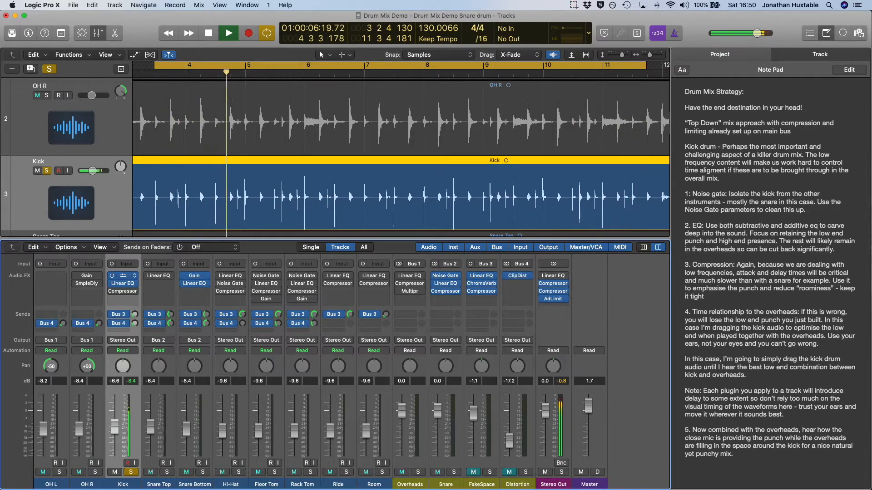
Enable the Kick channel's Noise Gate with -30 dB threshold, 140 ms hold, 28.1 ms release and 3.2 ms lookahead
left_click(123, 276)
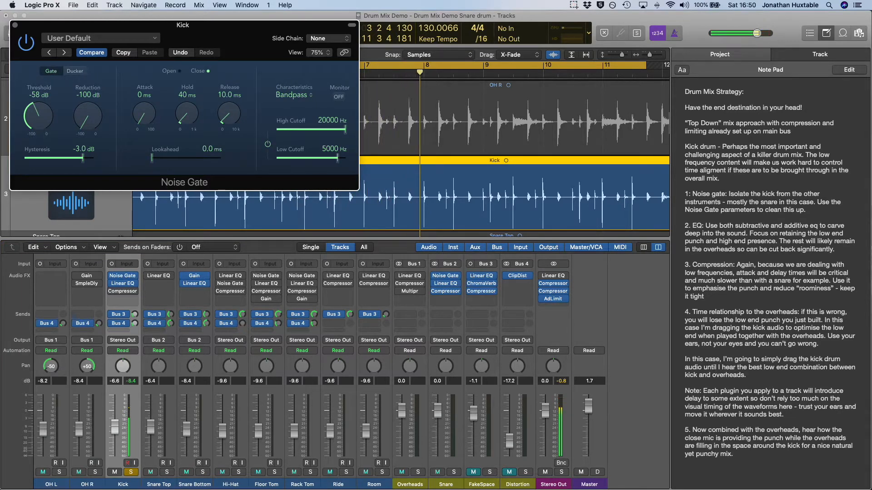
left_click_drag(39, 116, 38, 93)
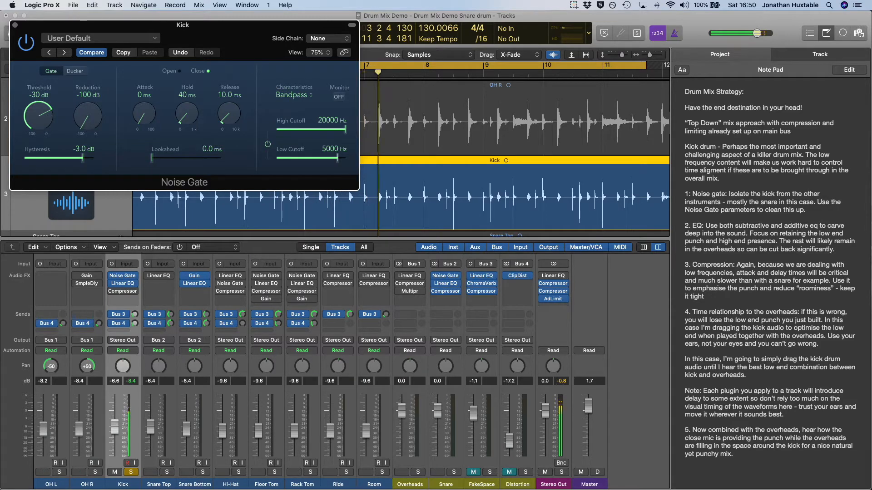
left_click_drag(152, 158, 162, 158)
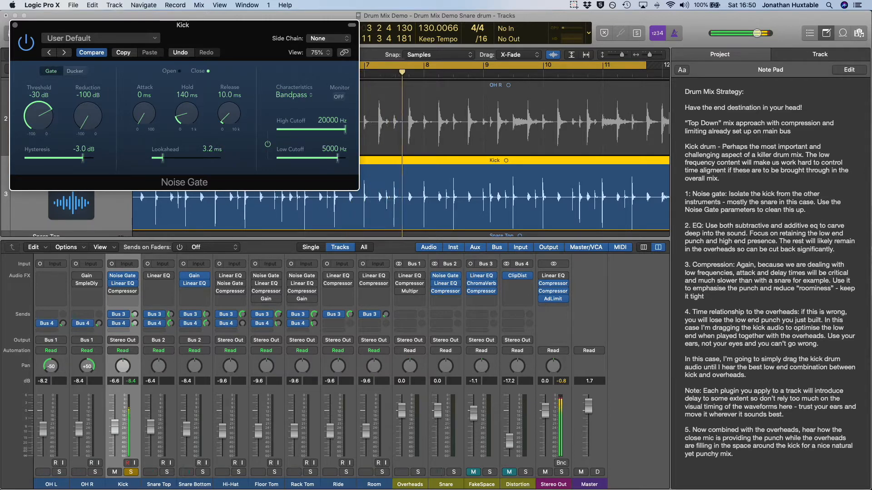
left_click_drag(229, 114, 229, 105)
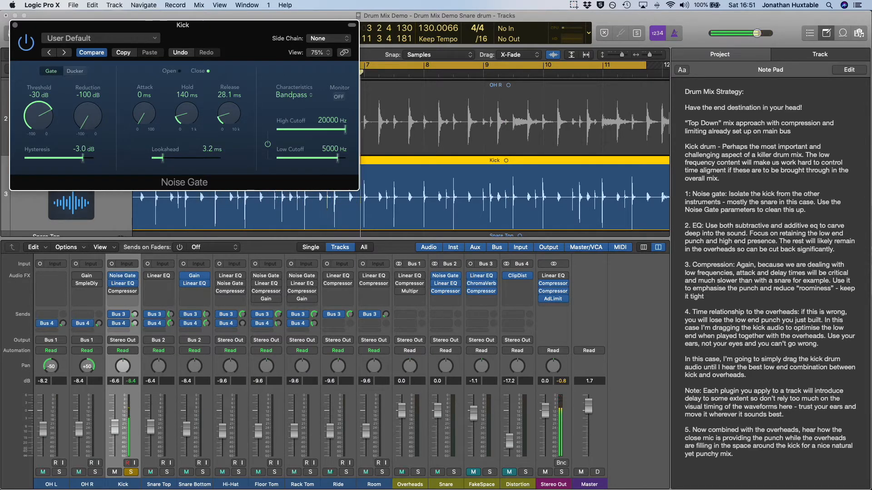
key("super+w")
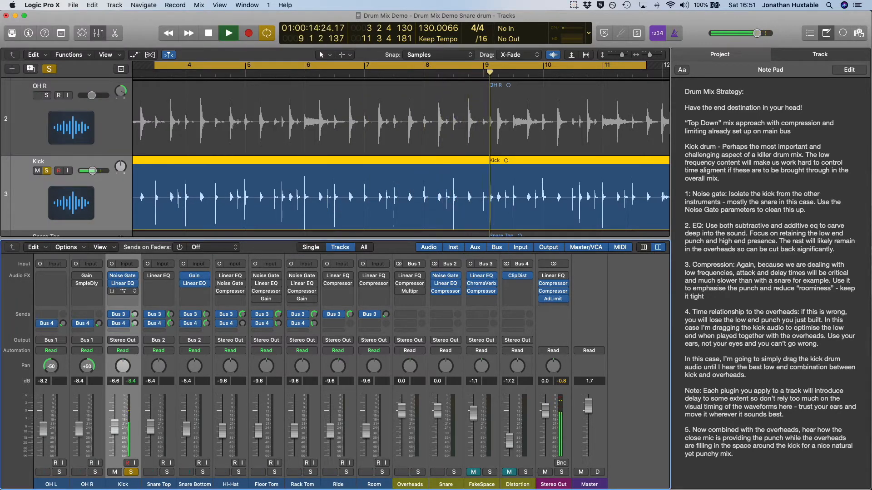
Enable the Kick Linear Phase EQ's 37.5 Hz low cut, 53 Hz +8.5 dB boost and 174 Hz -17.6 dB cut
left_click(123, 284)
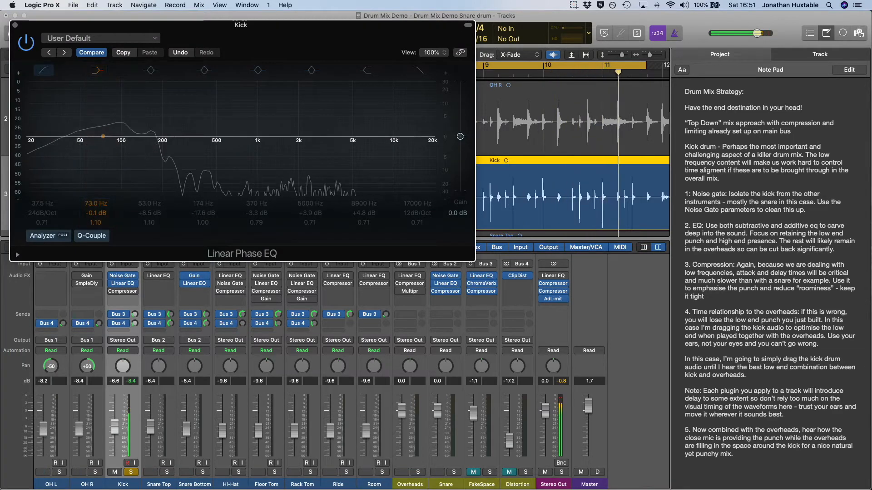
left_click(43, 71)
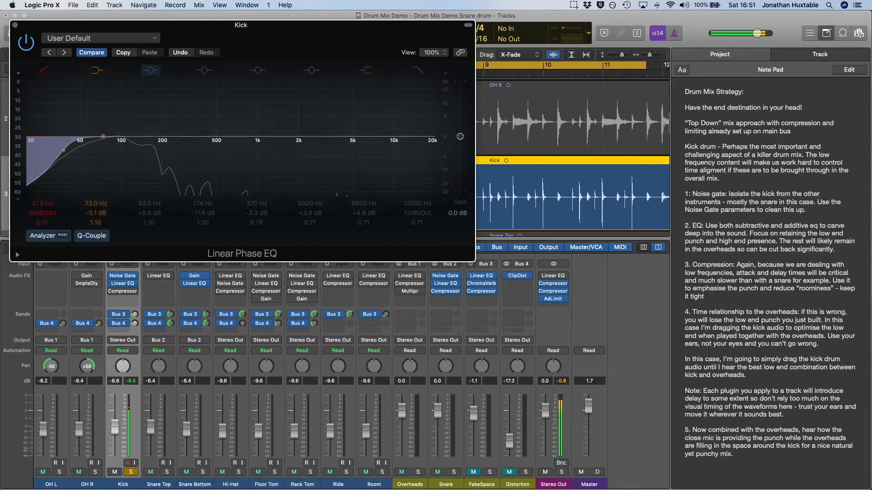
left_click(151, 69)
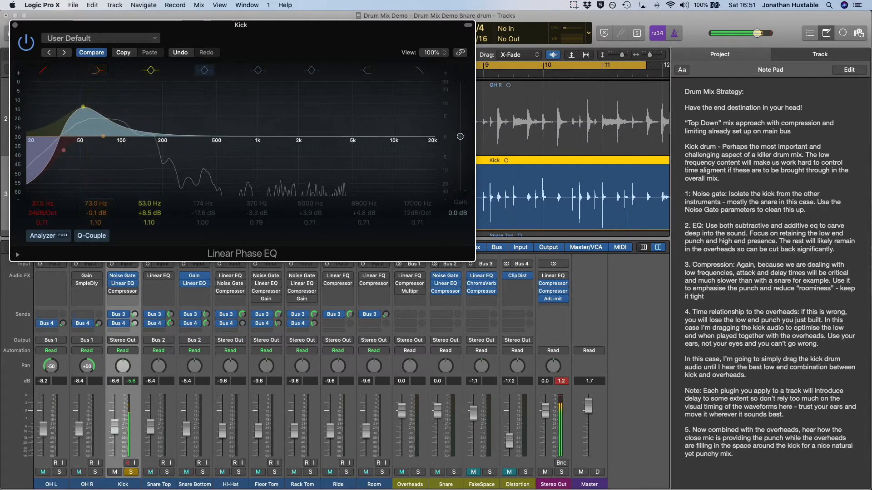
left_click(204, 70)
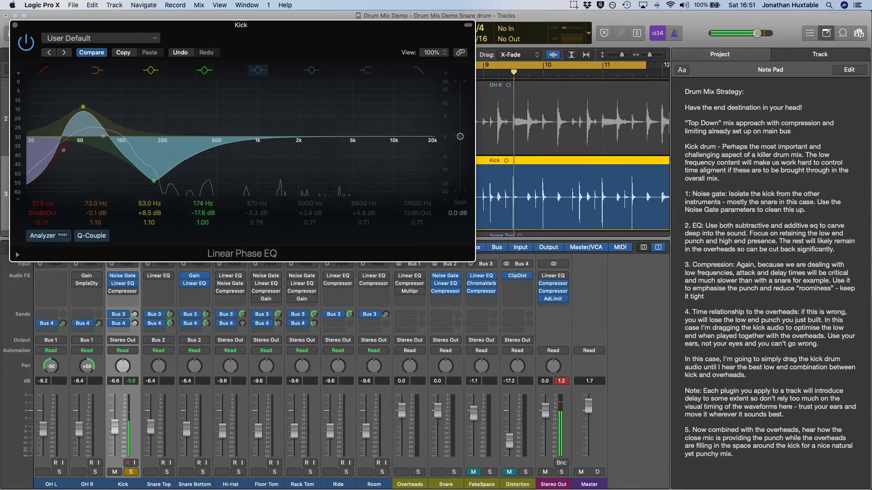
Enable the Kick EQ's 370 Hz -3.3 dB cut, 5000 Hz +3.9 dB boost and 8900 Hz +4.8 dB high shelf
left_click(257, 70)
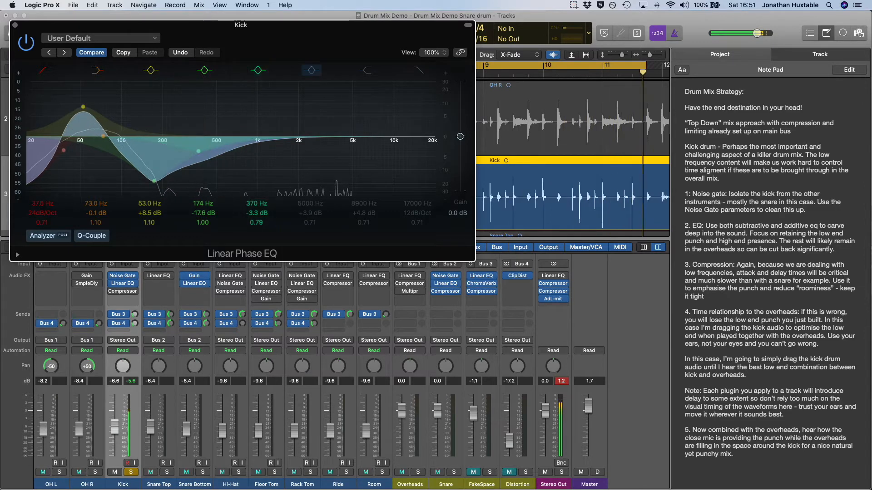
left_click(311, 70)
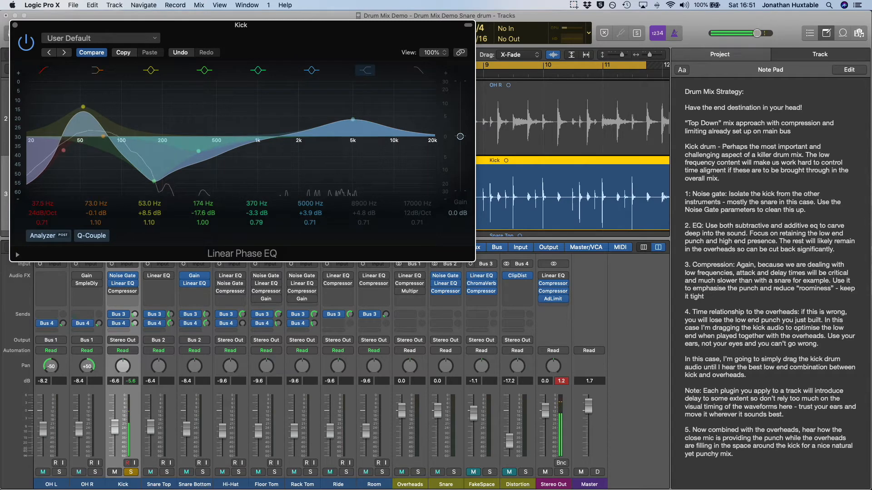
left_click(365, 70)
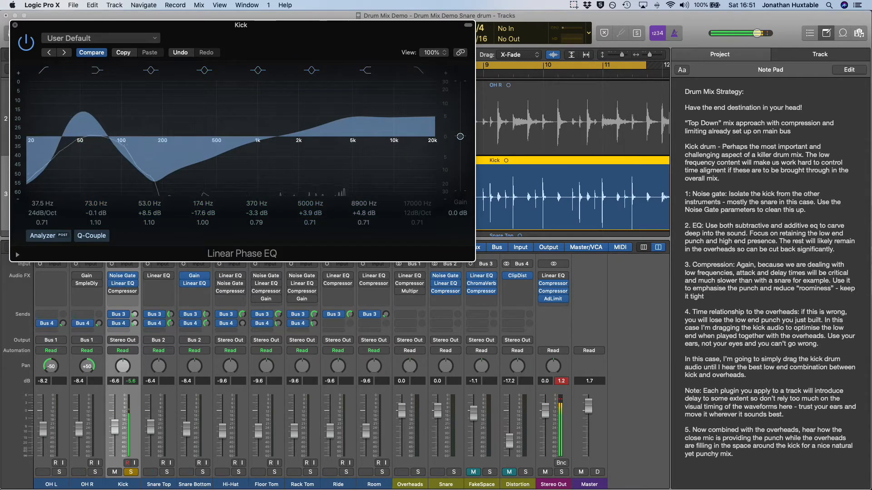
Compare the kick sound with the Linear Phase EQ bypassed and active, leaving the EQ on and closing its window
left_click(26, 43)
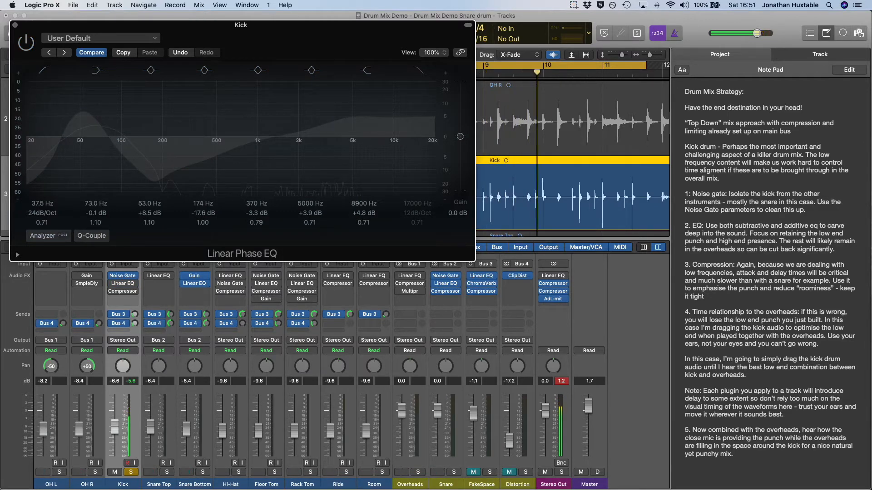
left_click(26, 43)
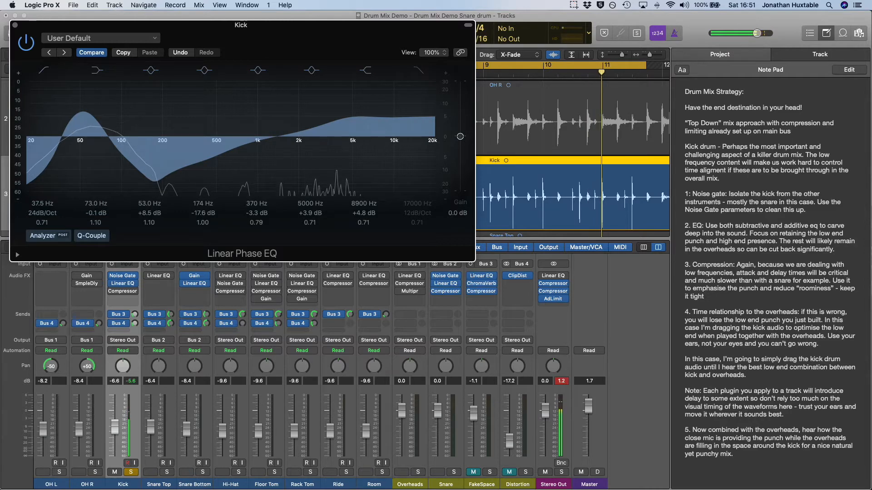
left_click(15, 25)
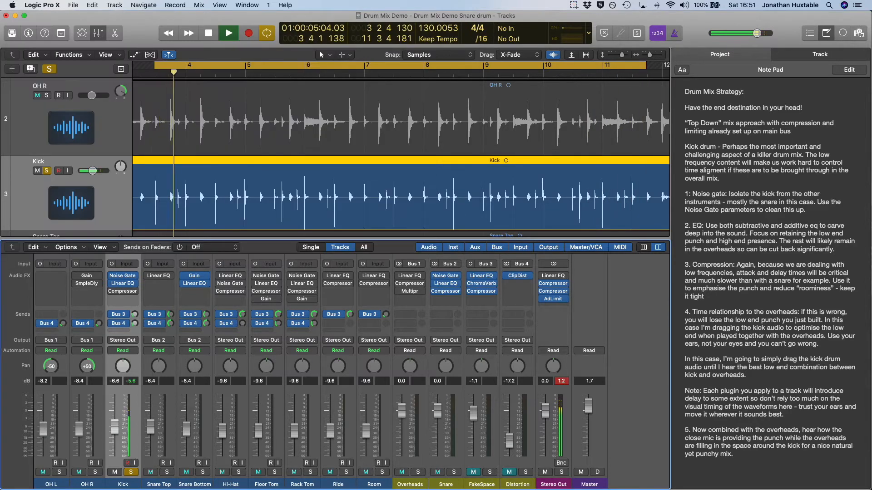
Enable the Kick channel's Compressor with the Rock Kick preset and close its window
left_click(123, 291)
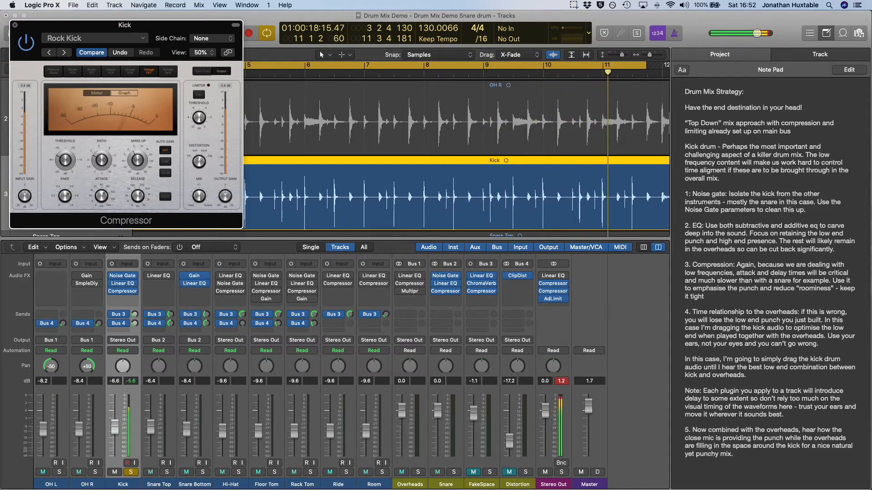
key("super+w")
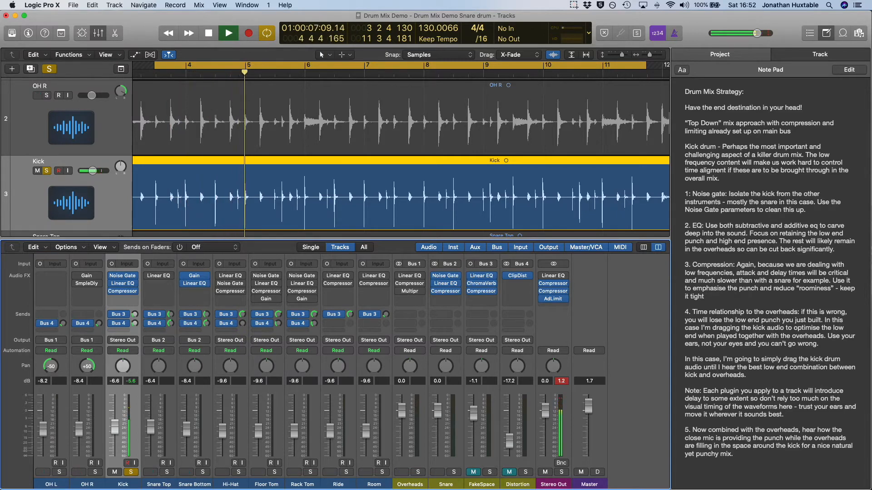
Slide the Kick region later and earlier during playback, settling its transient approximately in line with the OH R hit just before bar 4
key("space")
key("super+Right")
key("super+Right")
key("super+Right")
key("super+Right")
key("super+Right")
key("super+Right")
key("super+Right")
key("super+Right")
key("super+Right")
key("super+Right")
key("super+Right")
key("super+Right")
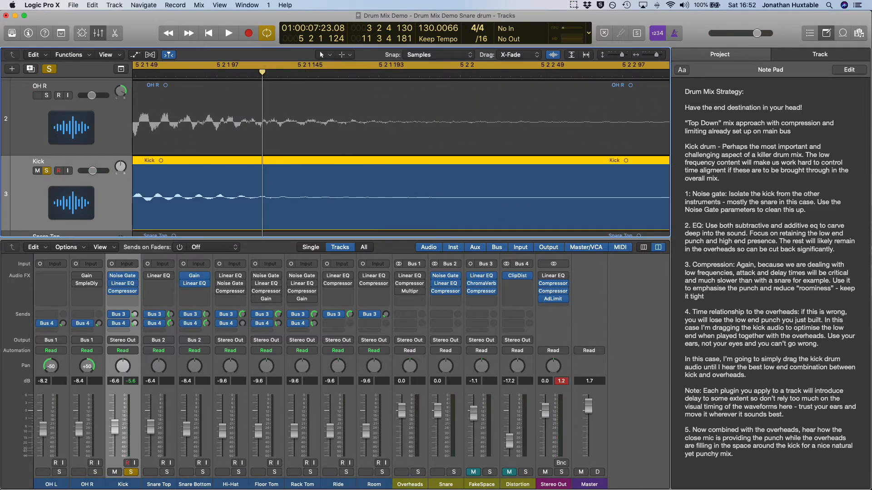
key("space")
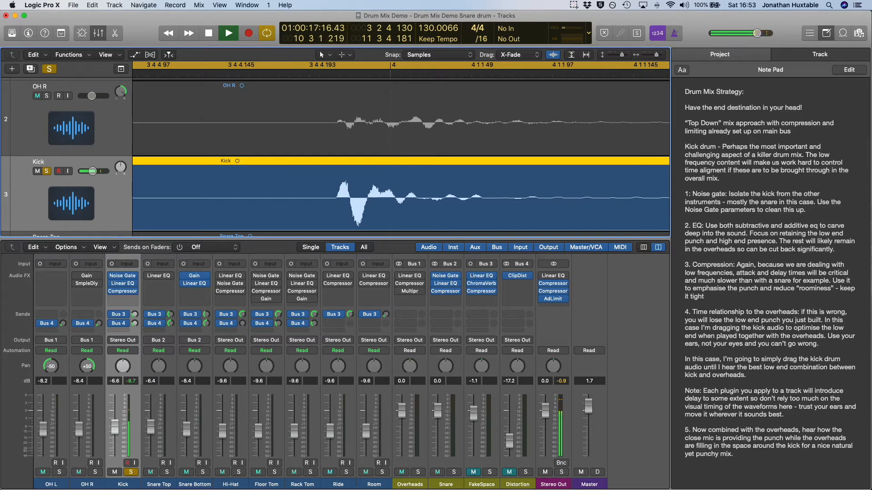
left_click_drag(364, 230, 390, 230)
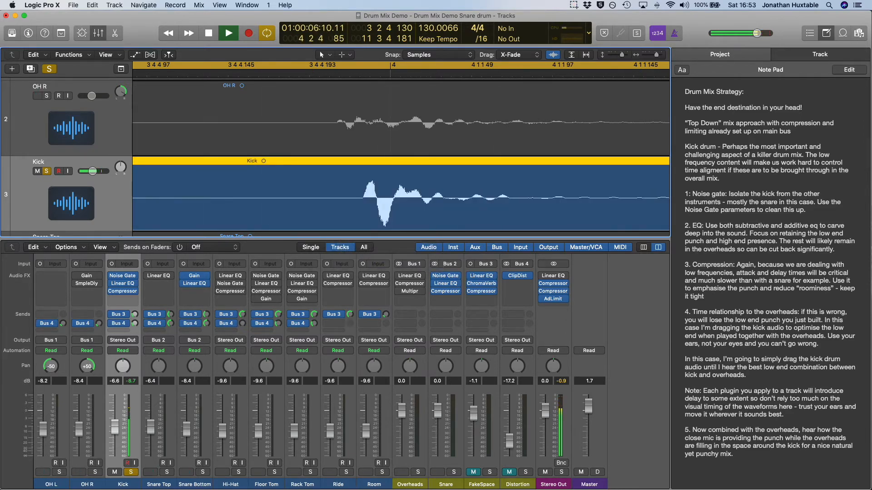
left_click_drag(390, 229, 309, 229)
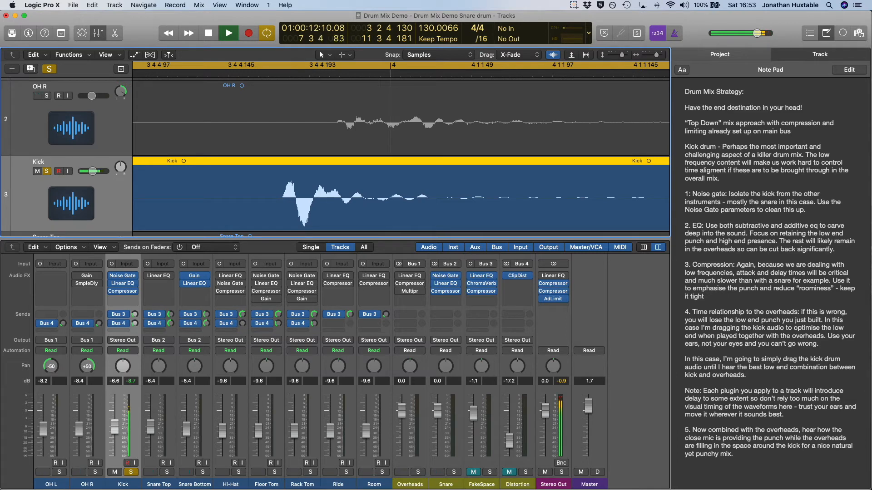
left_click_drag(281, 229, 334, 231)
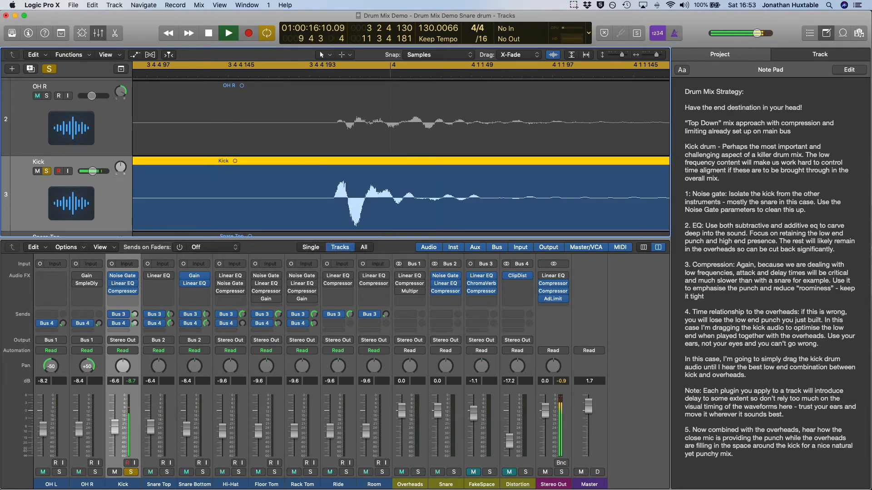
Solo the Overheads bus with the kick and shift the Kick region back and forth, settling its transient slightly ahead of the OH R hit
left_click(417, 472)
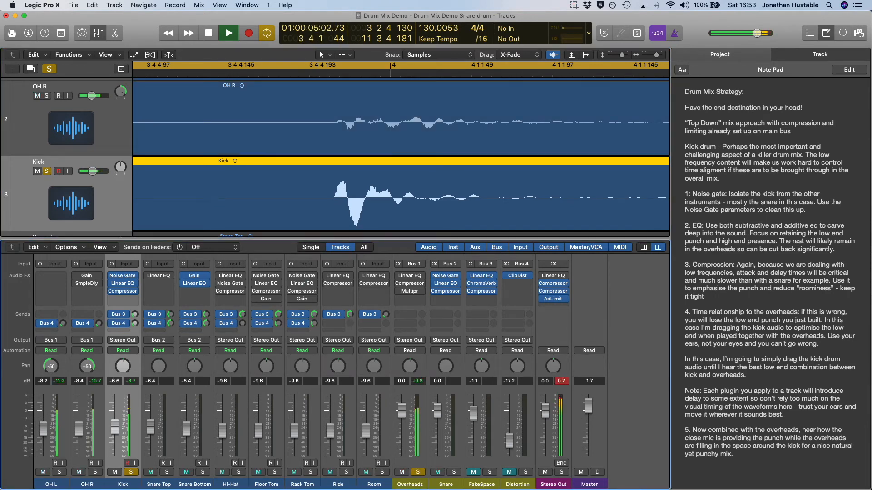
left_click_drag(386, 230, 421, 231)
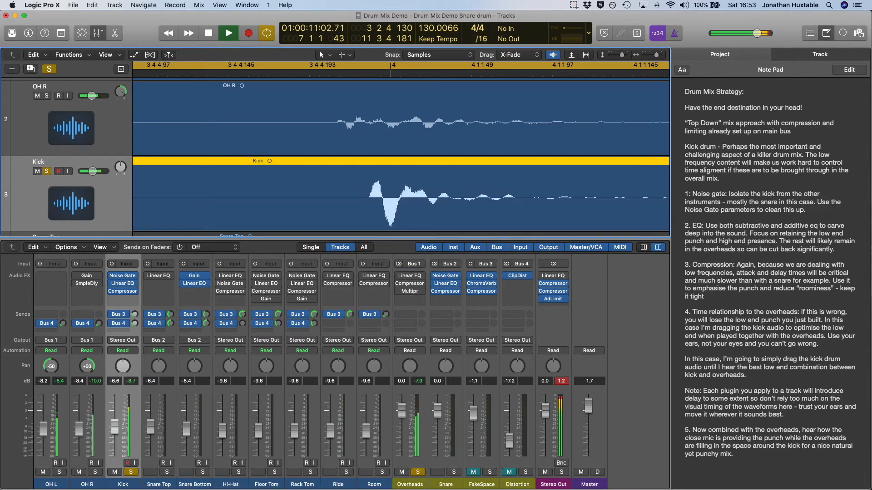
left_click_drag(427, 230, 335, 230)
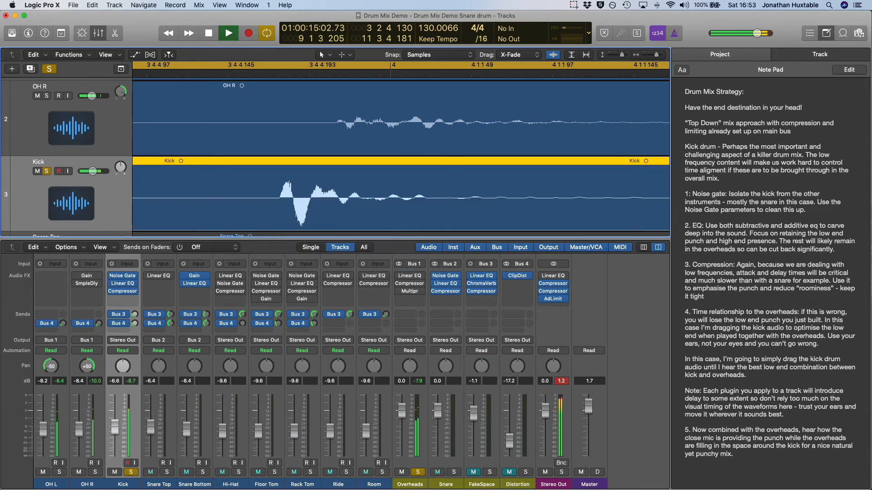
mouse_move(335, 230)
left_mouse_down()
mouse_move(341, 286)
mouse_move(345, 230)
left_mouse_up()
left_click_drag(345, 230, 379, 230)
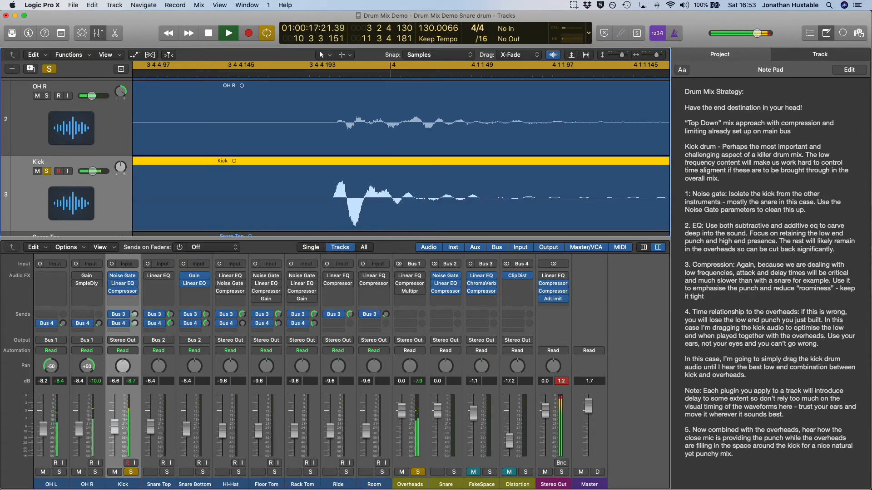
mouse_move(379, 230)
left_mouse_down()
mouse_move(357, 228)
mouse_move(368, 228)
left_mouse_up()
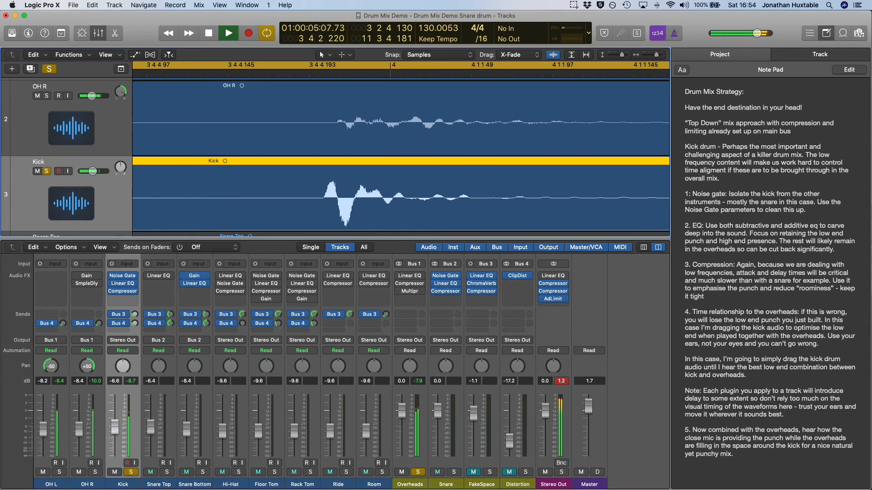
Bypass the Kick channel's Noise Gate while the kick and overheads play together
key("z")
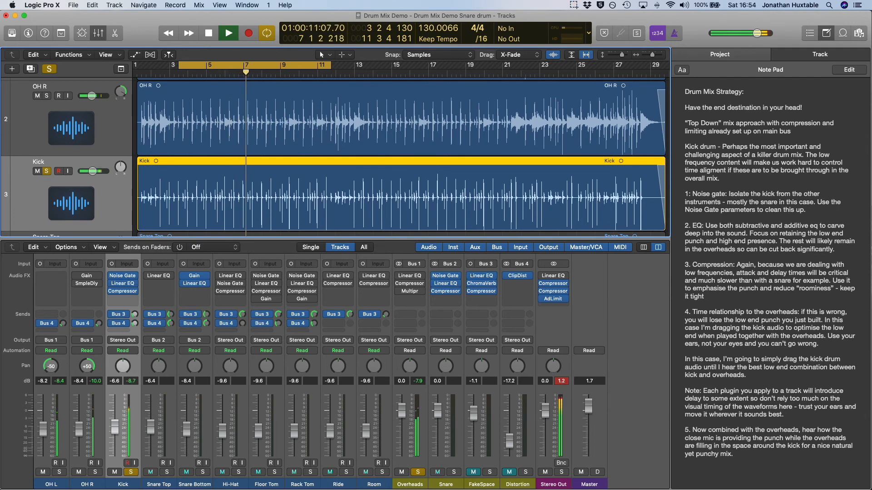
left_click(112, 276)
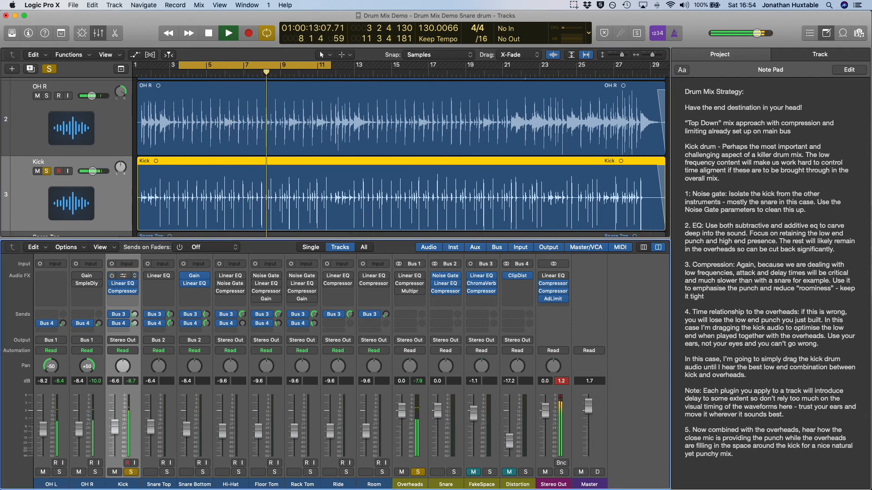